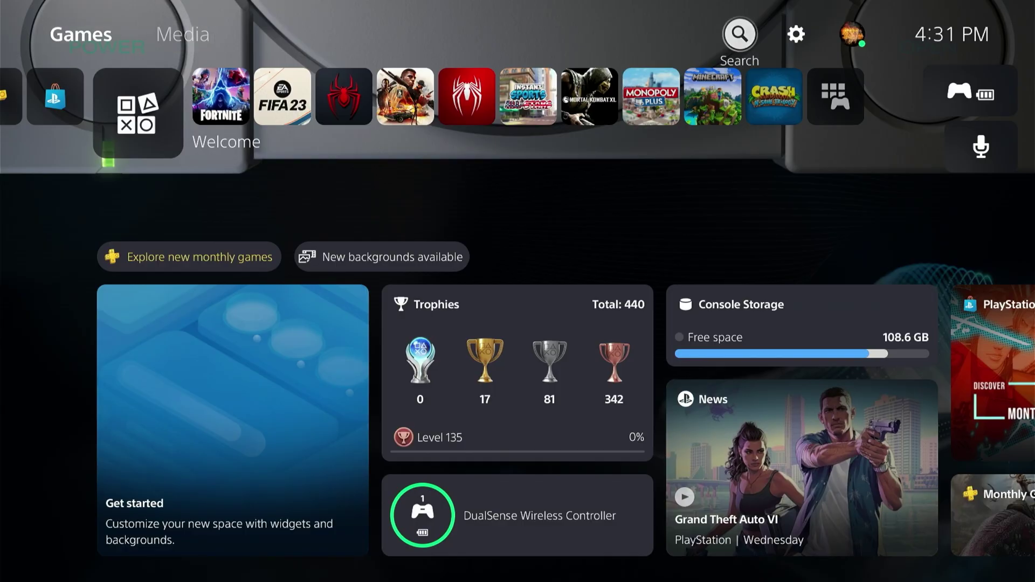
Turn on Enable Zoom under Accessibility's Display and Sound settings, then back out of Settings.
key(Right)
key(Return)
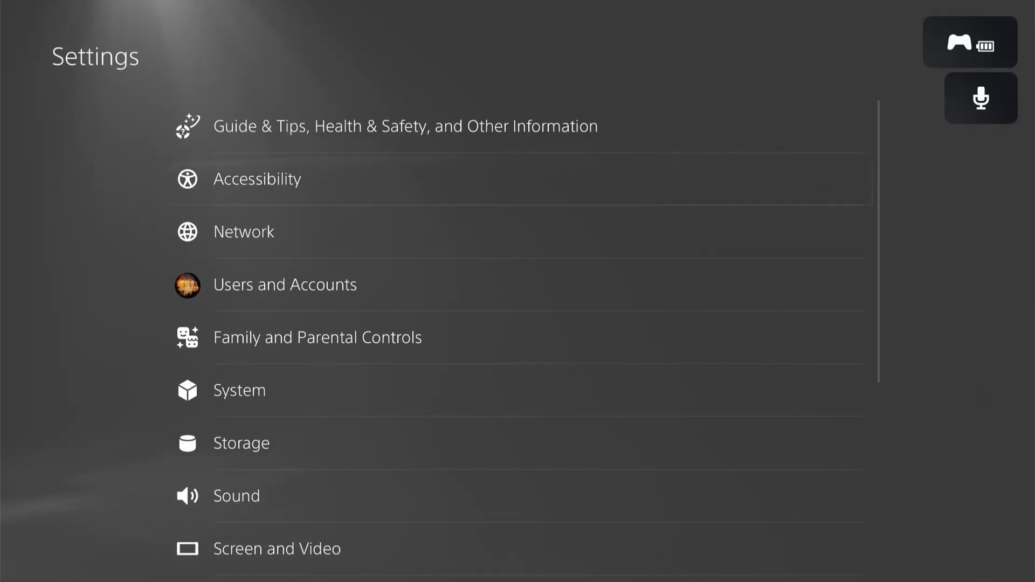
key(Return)
key(Down)
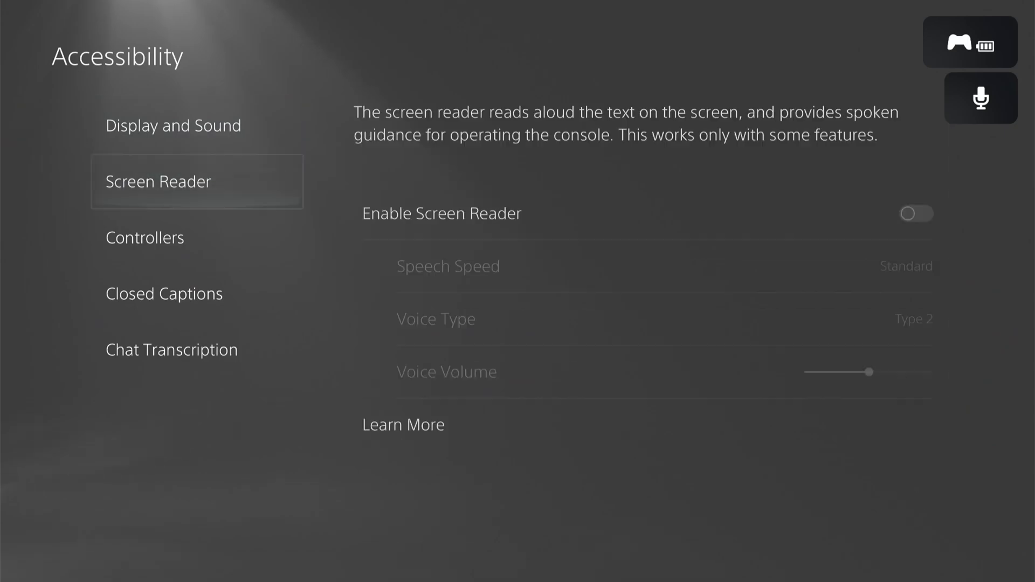
key(Up)
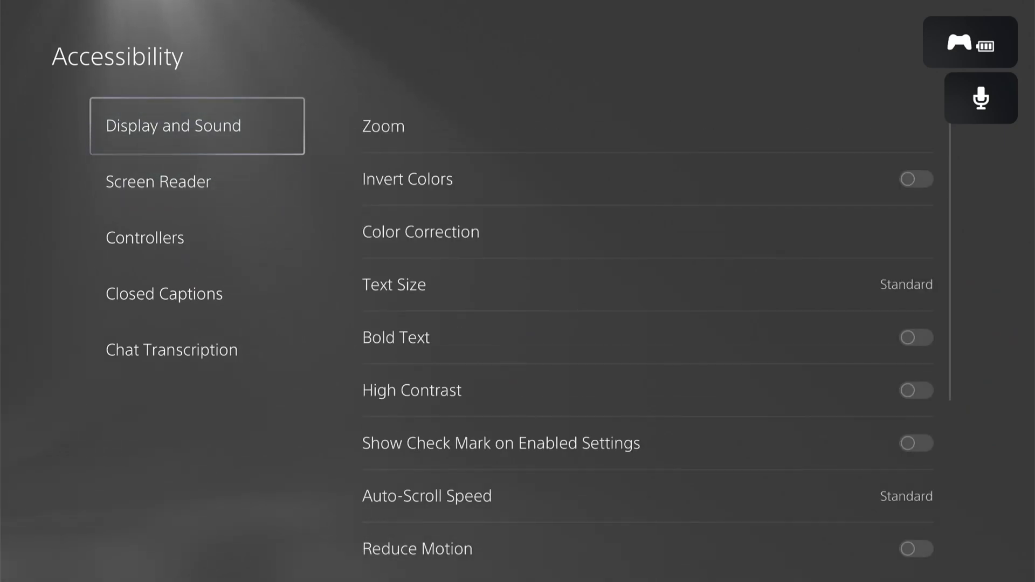
key(Right)
key(Return)
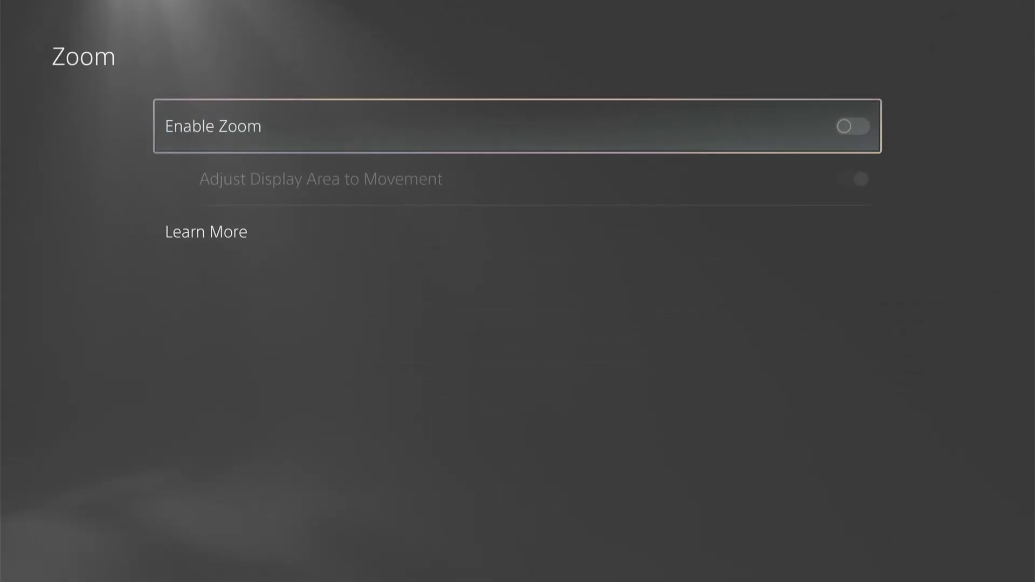
key(Return)
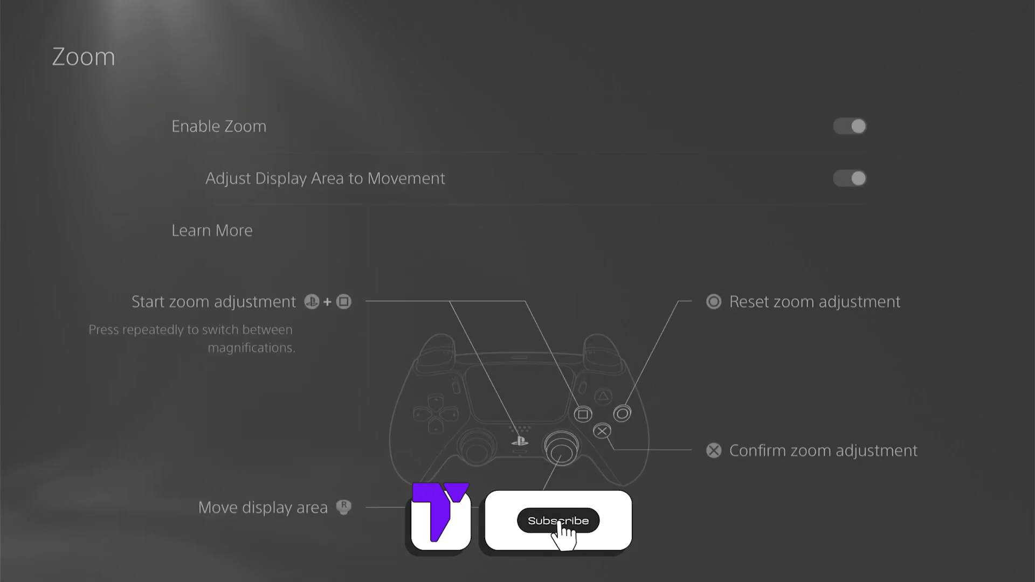
key(Escape)
key(Escape)
key(Escape)
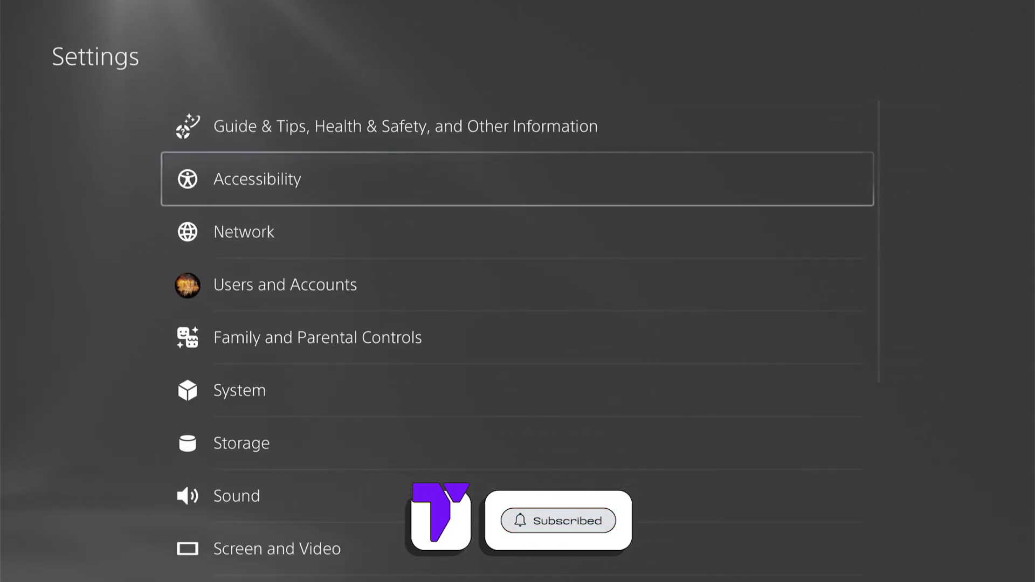
key(Escape)
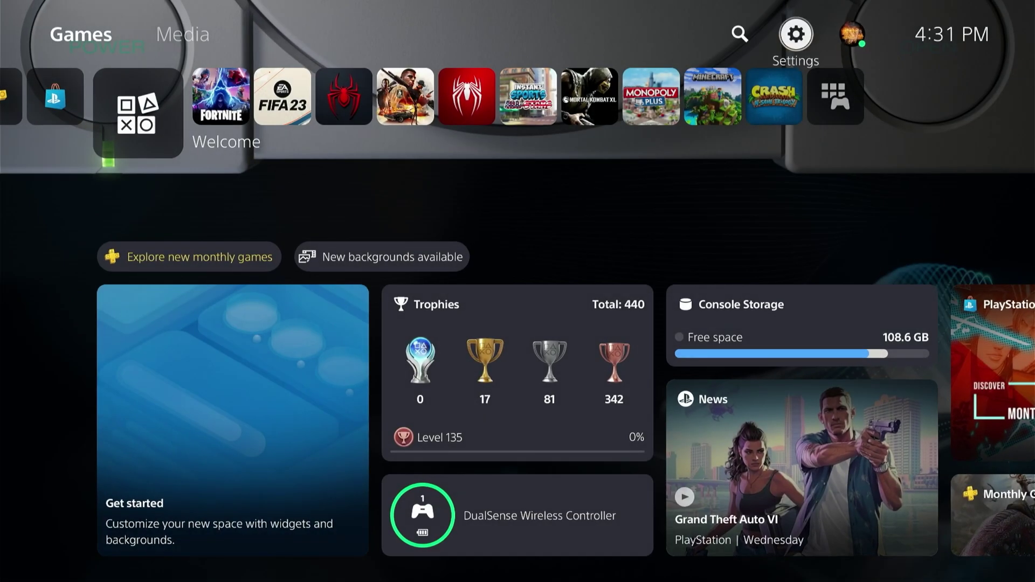
Open YouTube under Users and Accounts' Linked Services and choose Use Browser to sign in.
key(Return)
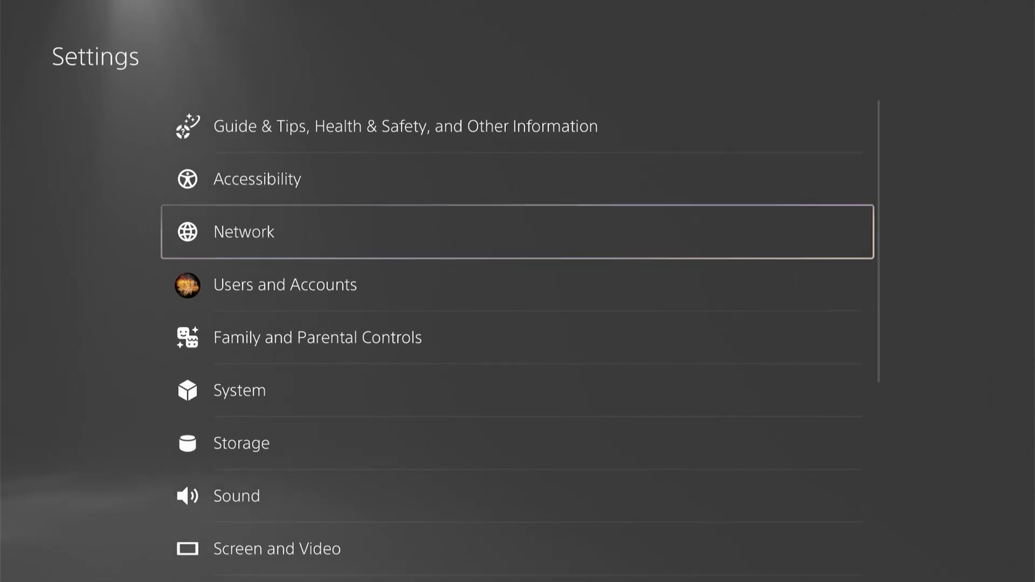
key(Down)
key(Return)
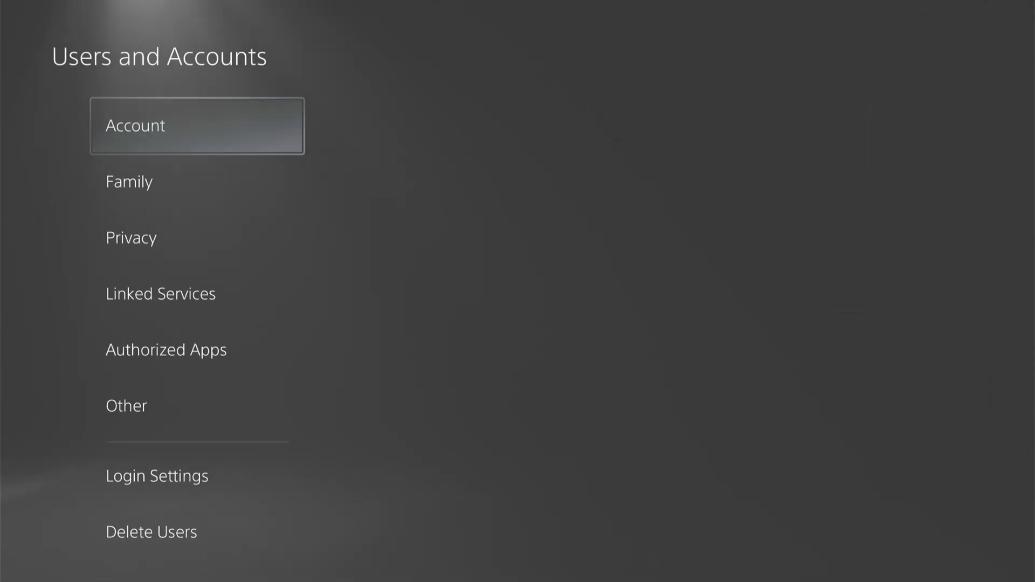
key(Return)
key(Down)
key(Right)
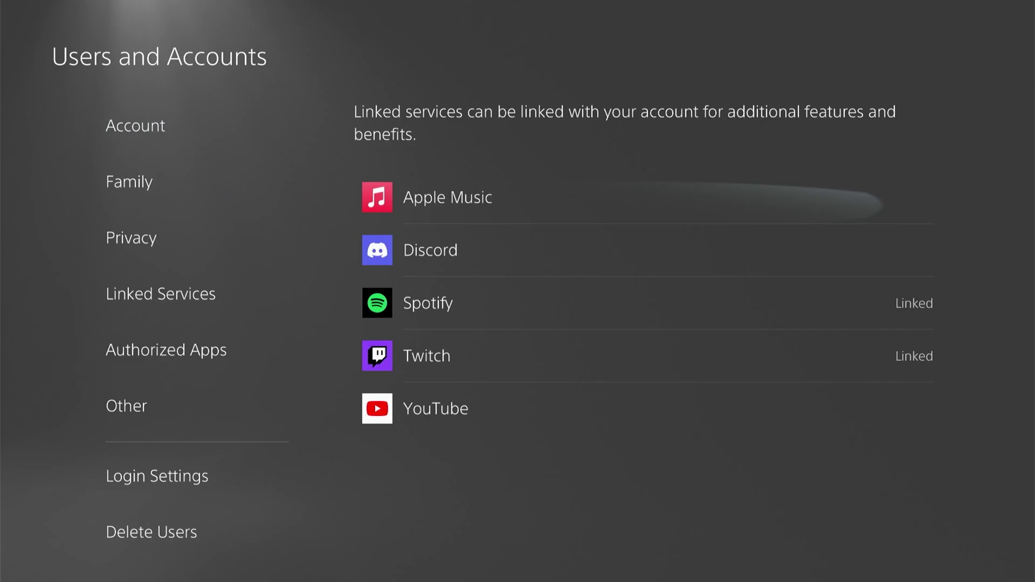
key(Down)
key(Down)
key(Down)
key(Down)
key(Return)
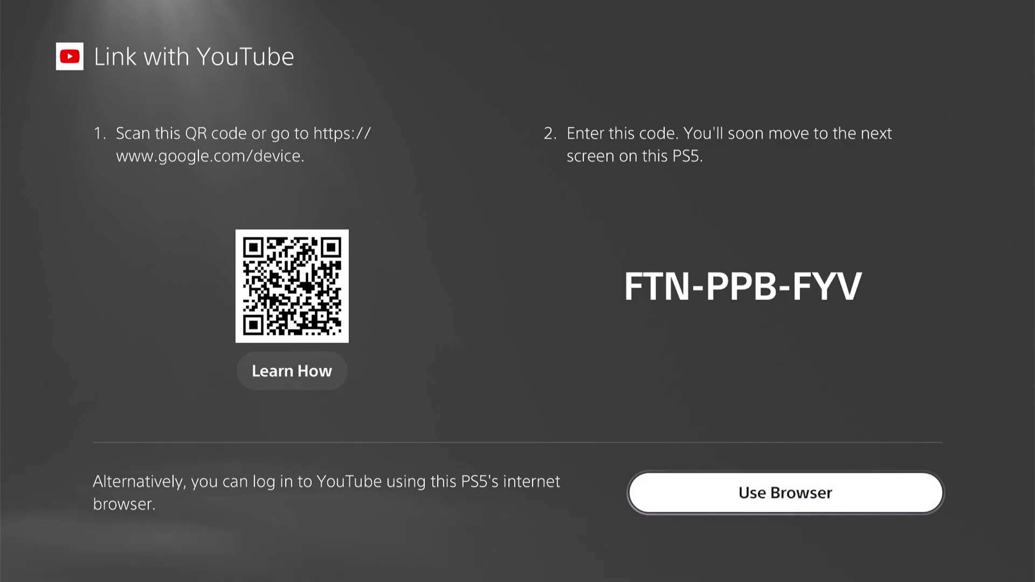
key(Return)
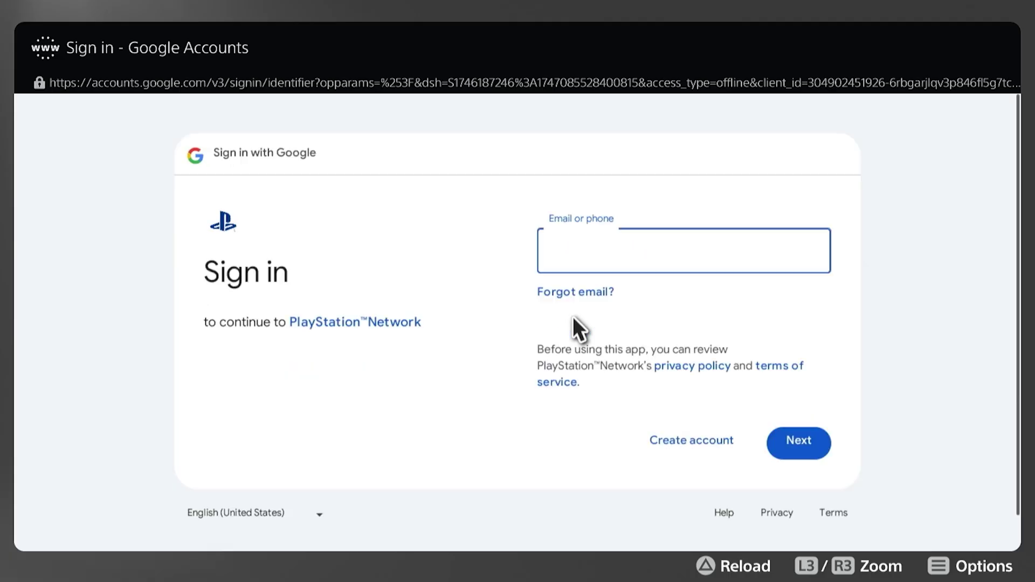
scroll(541, 343, down, 2)
scroll(541, 436, down, 2)
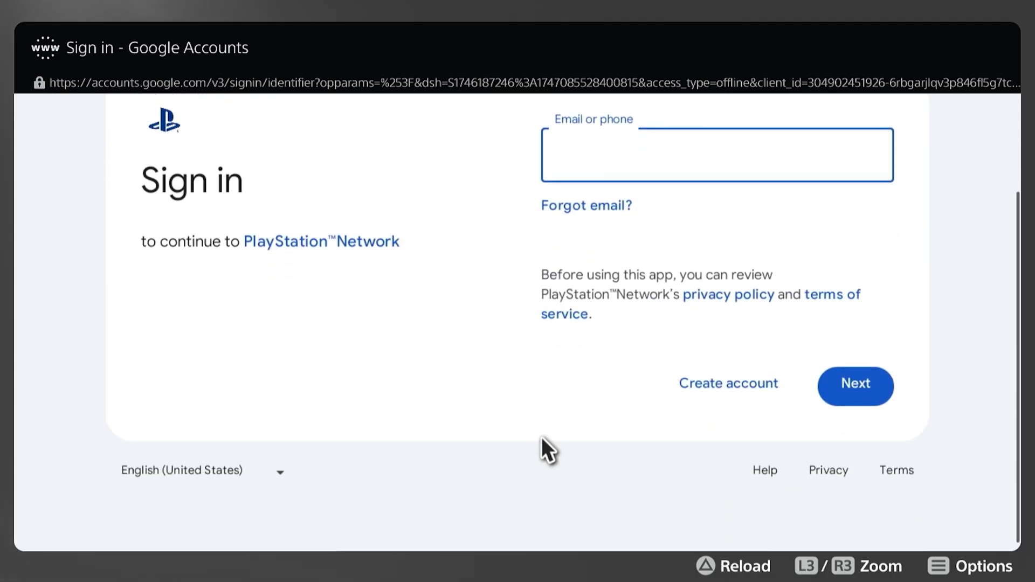
scroll(541, 399, up, 2)
scroll(541, 398, down, 2)
Open Google's Terms of Service, then switch to Google Search from the Google apps grid.
click(897, 471)
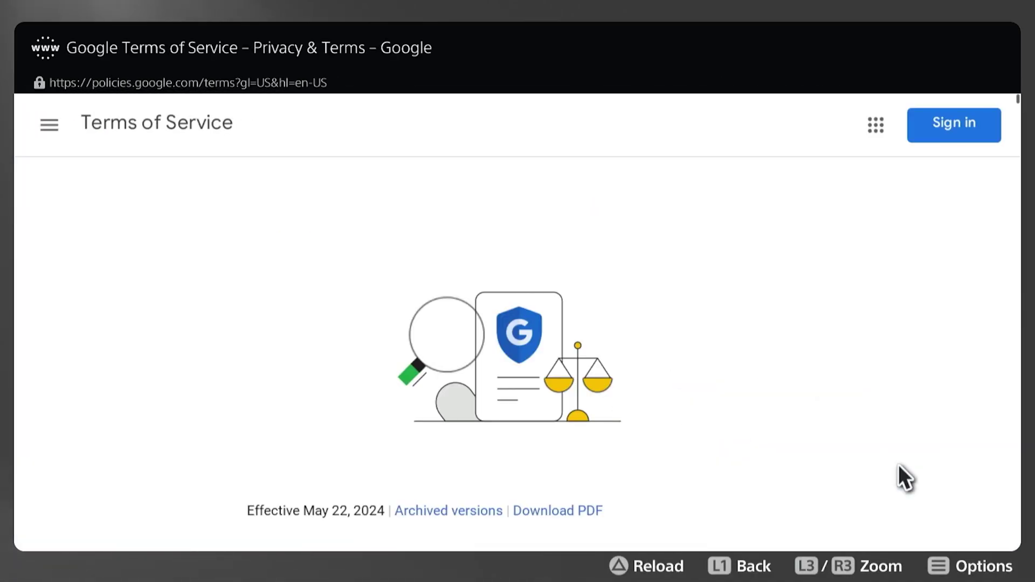
scroll(898, 466, down, 3)
scroll(898, 465, down, 3)
scroll(898, 466, down, 2)
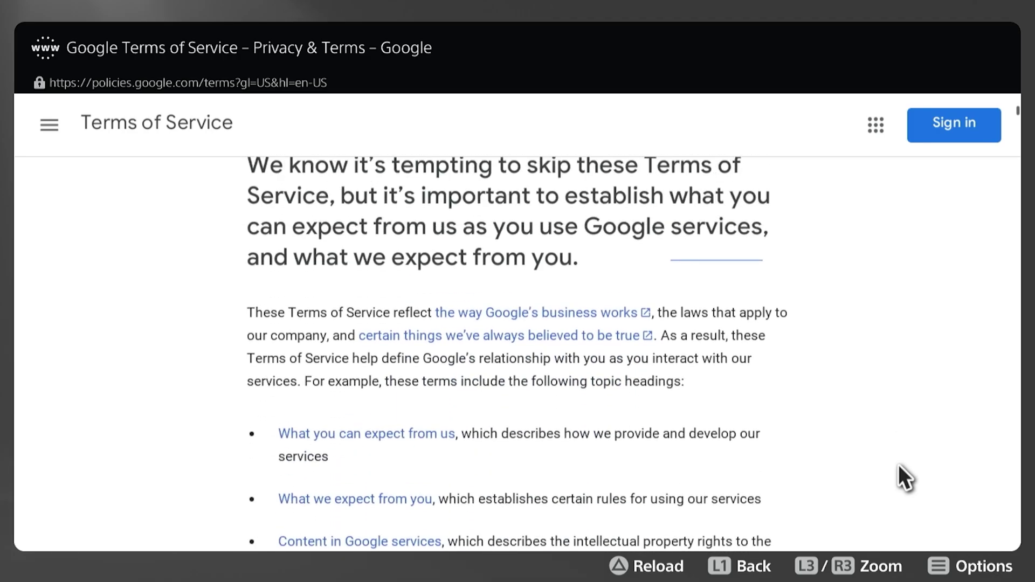
scroll(898, 466, up, 8)
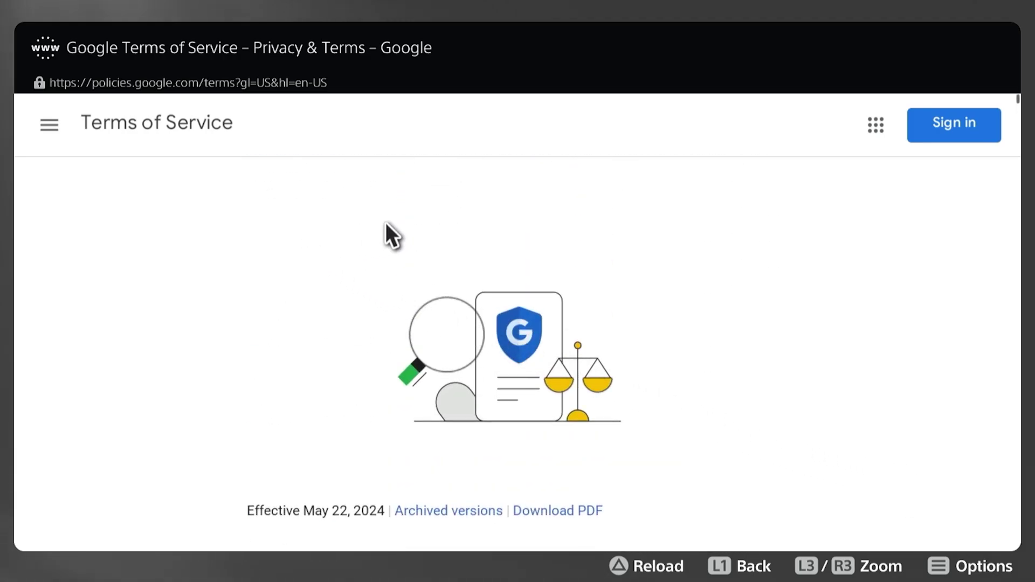
click(876, 130)
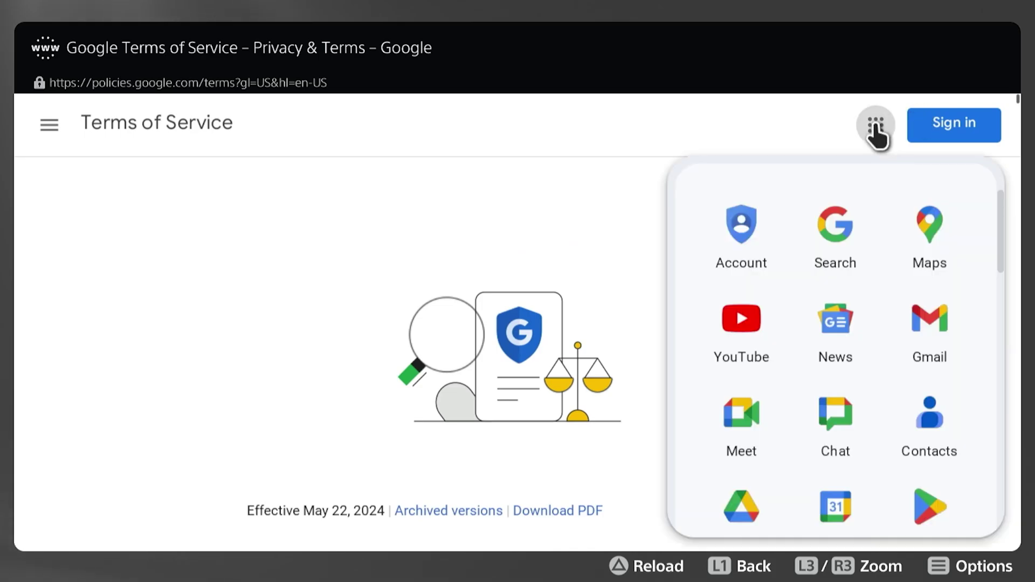
click(834, 240)
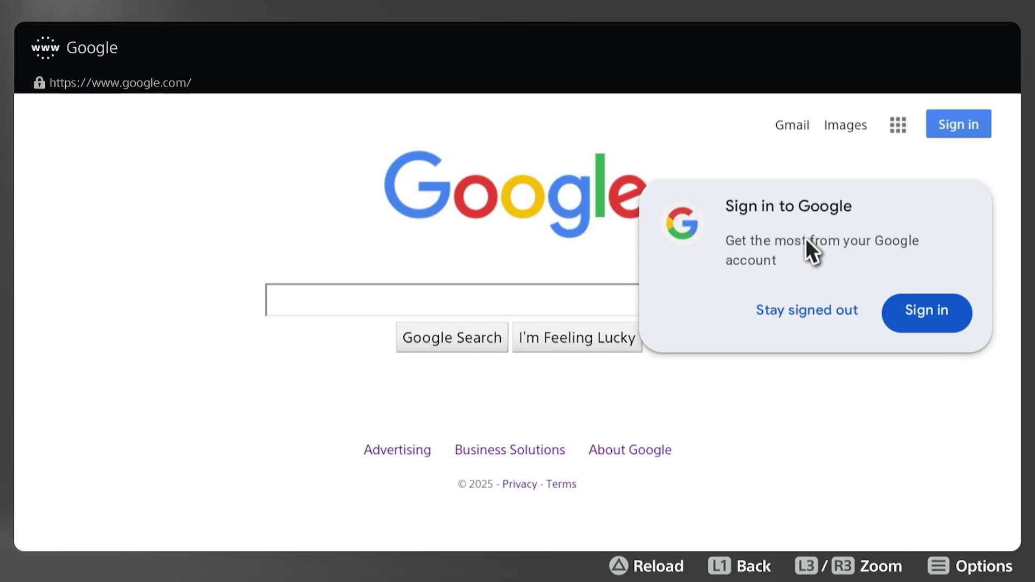
Choose Stay signed out, then search Google for 'Tutorialy.net'.
click(803, 314)
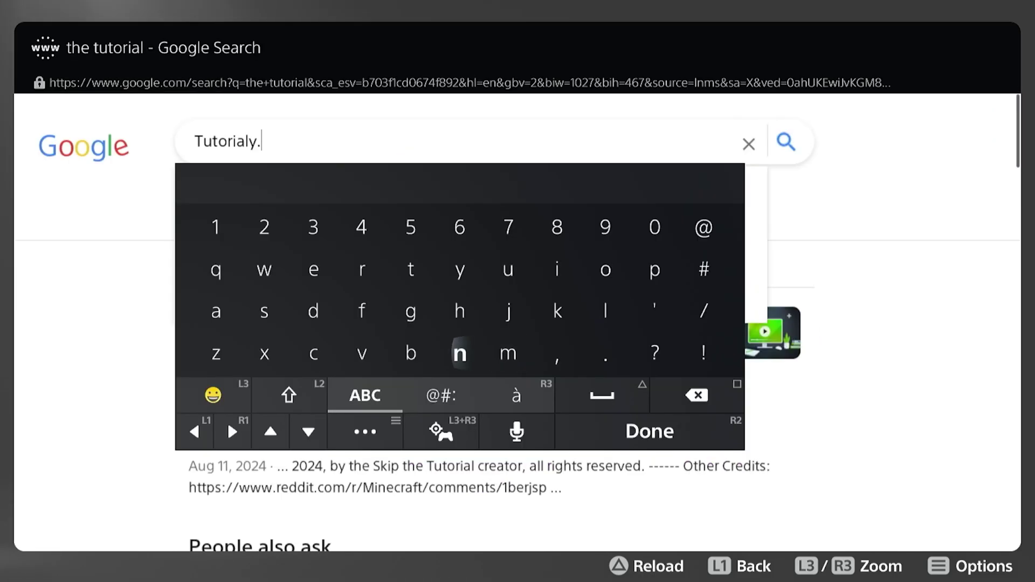
text(n)
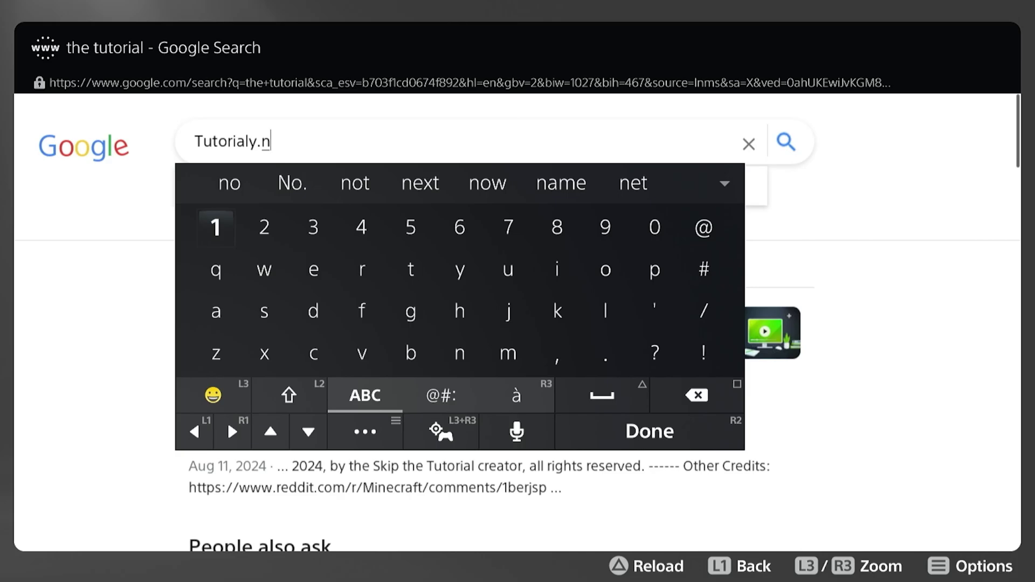
text(e)
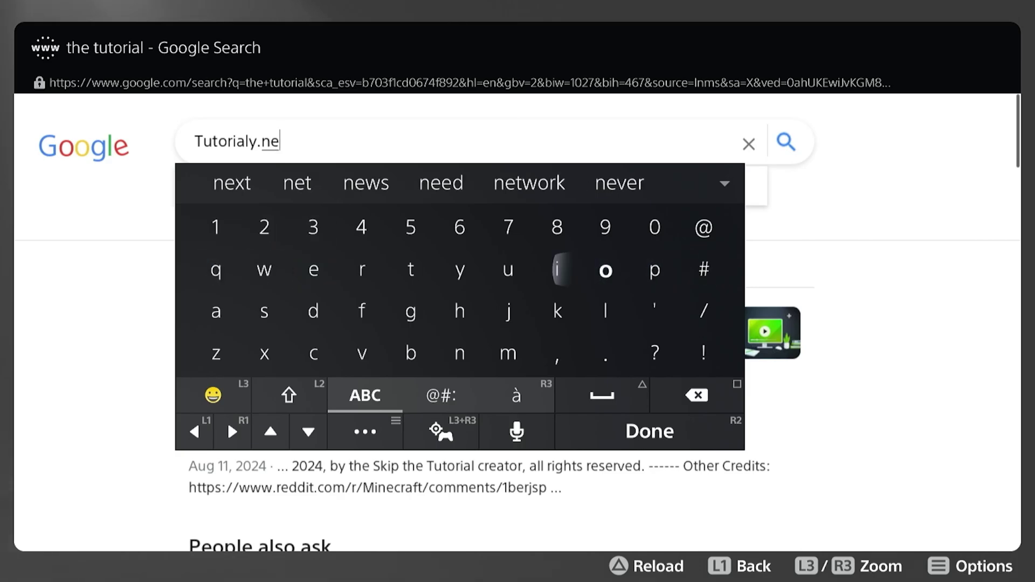
text(t)
key(Escape)
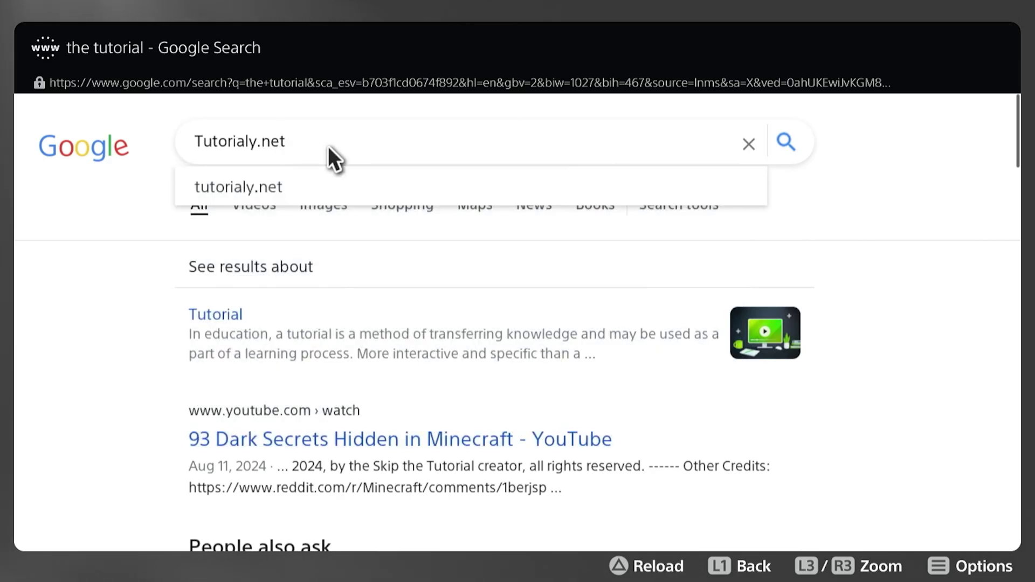
click(782, 154)
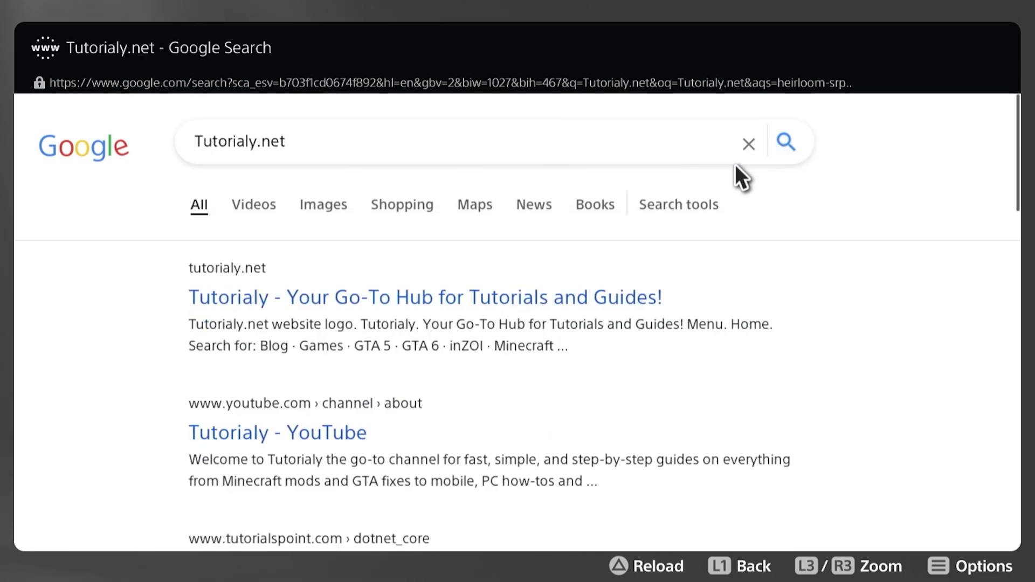
Open the tutorialy.net result, accept its cookie consent, and open the Photon Shaders for Minecraft article.
click(504, 292)
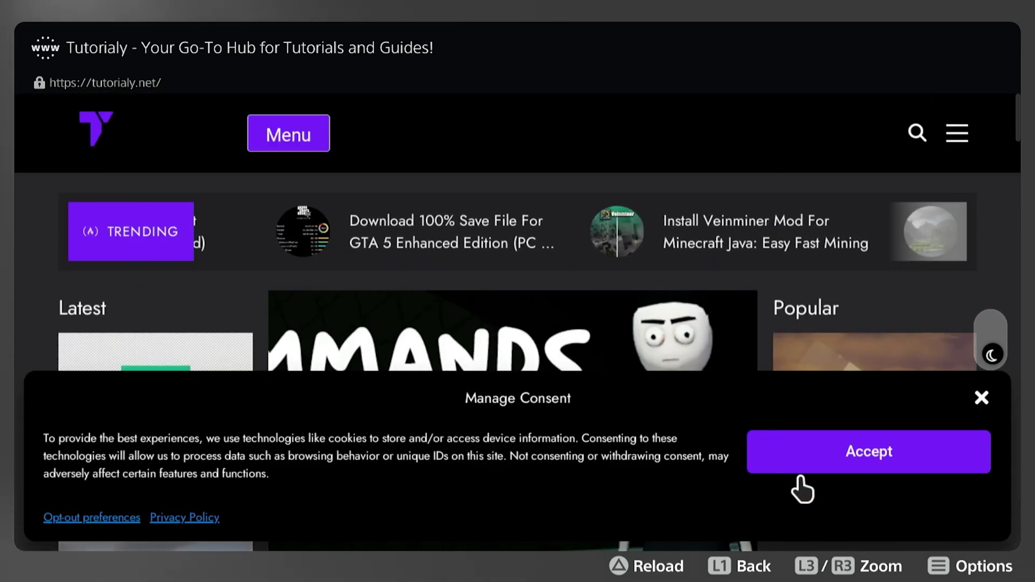
click(805, 461)
scroll(635, 393, down, 2)
scroll(607, 381, down, 4)
scroll(564, 377, down, 5)
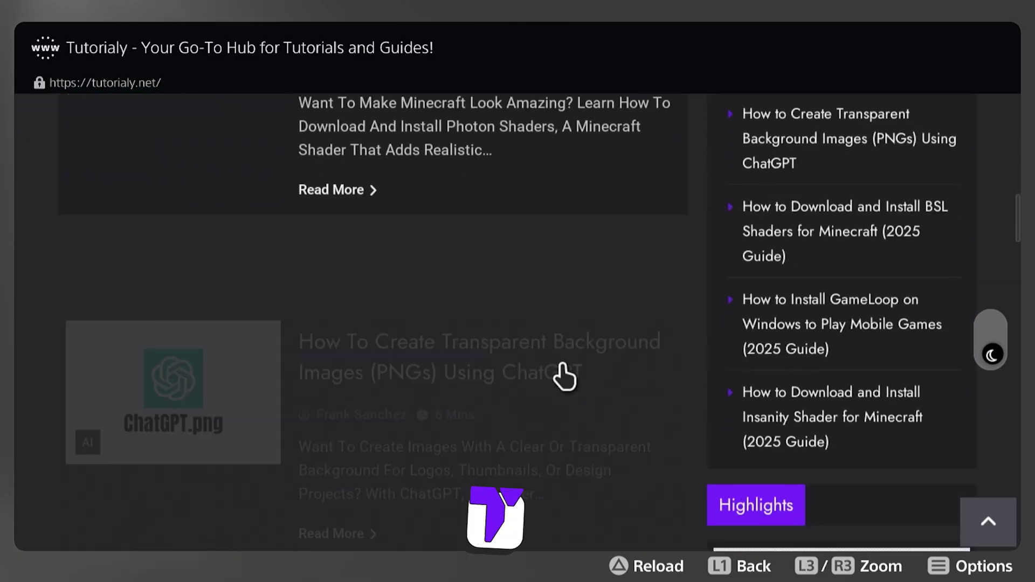
scroll(505, 326, down, 1)
scroll(502, 317, up, 3)
click(469, 301)
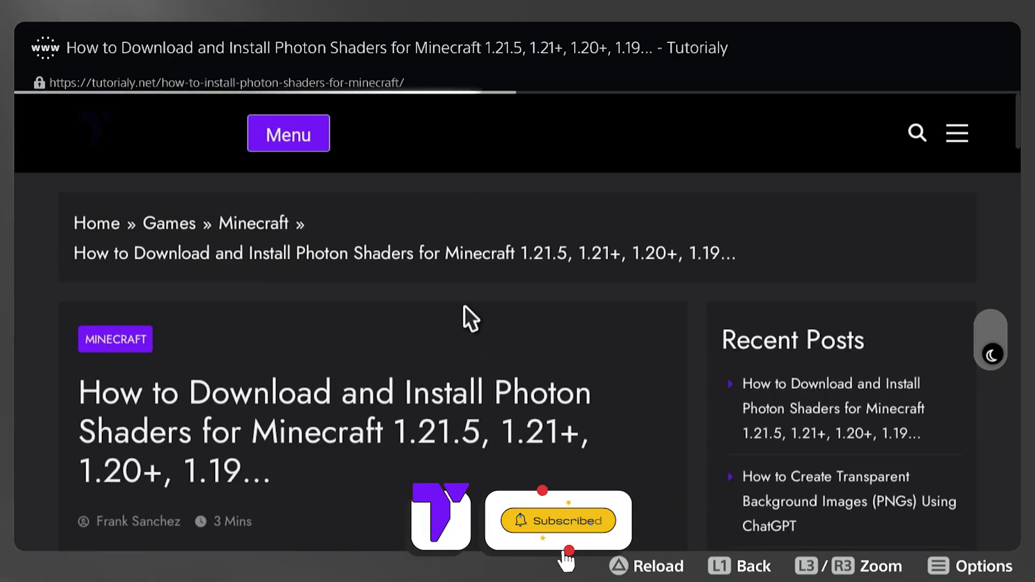
scroll(464, 305, down, 1)
scroll(464, 306, down, 3)
scroll(464, 306, down, 4)
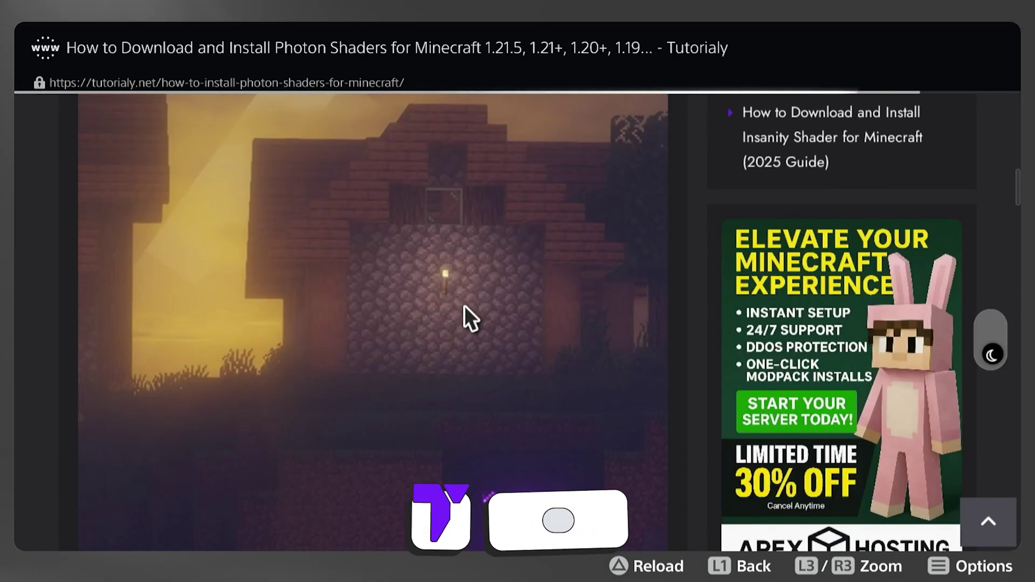